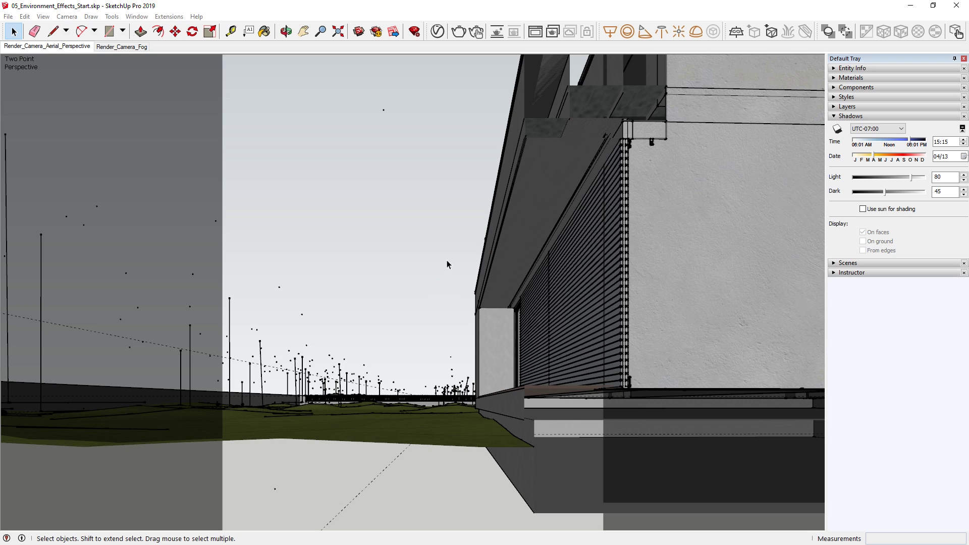
Open the V-Ray Asset Editor and launch an interactive render of the sunny deck view.
left_click(437, 32)
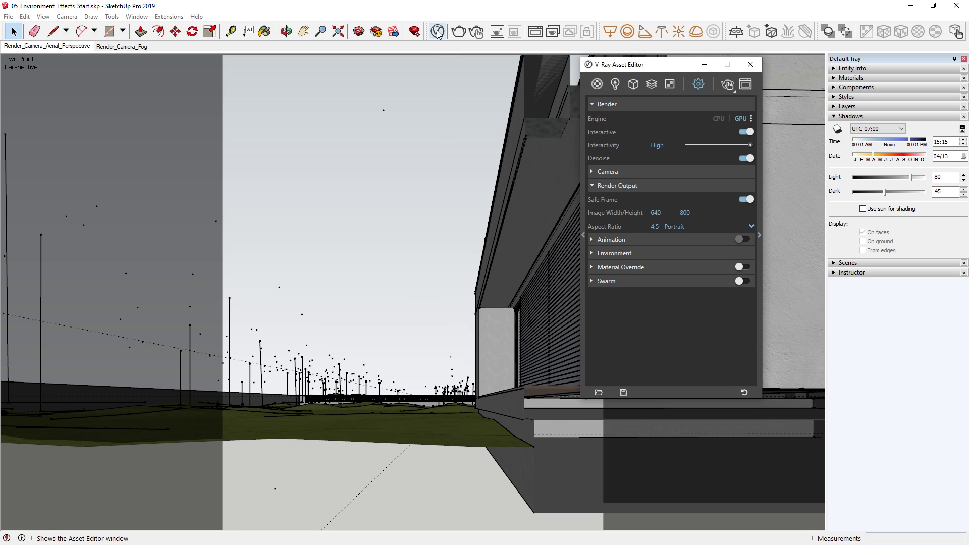
left_click(731, 85)
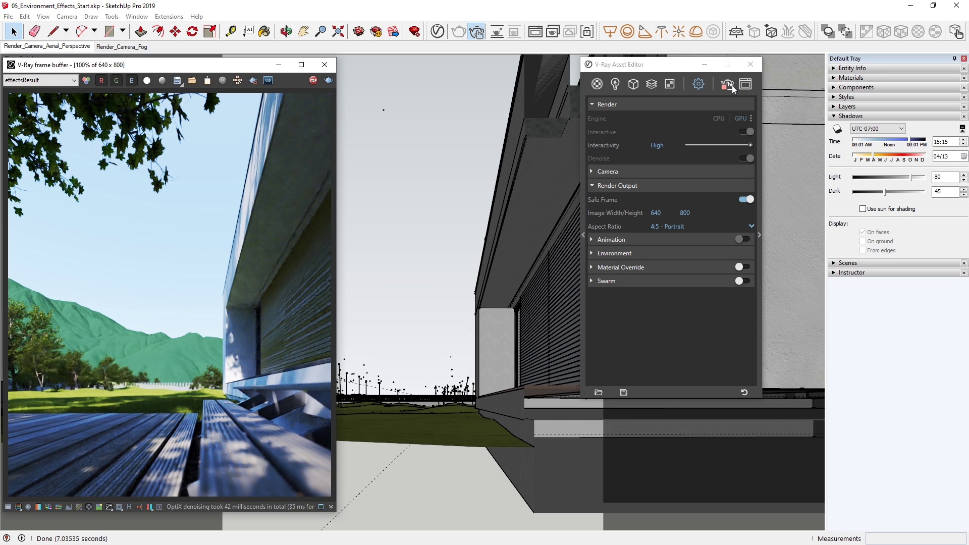
Expand the additional settings panel and enable the Aerial Perspective volumetric environment.
left_click(760, 236)
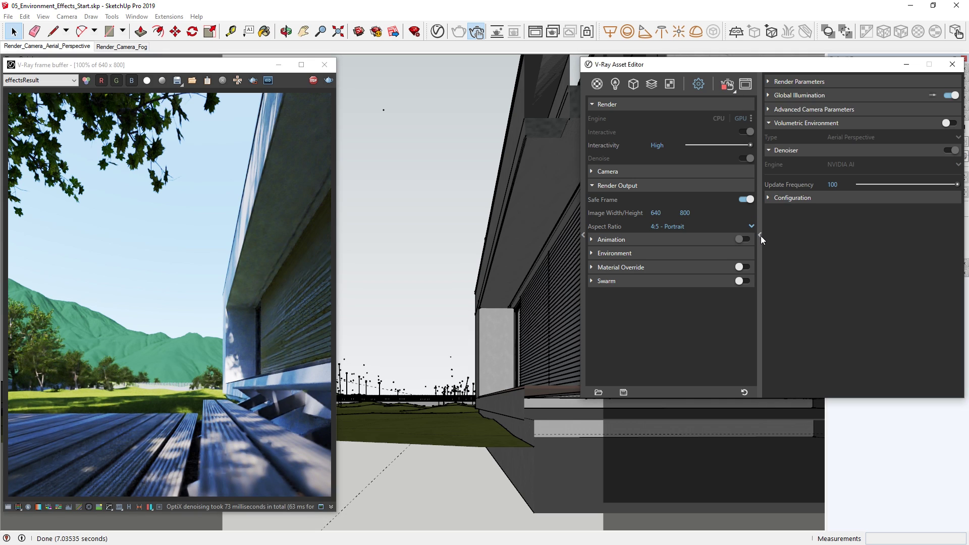
left_click(949, 124)
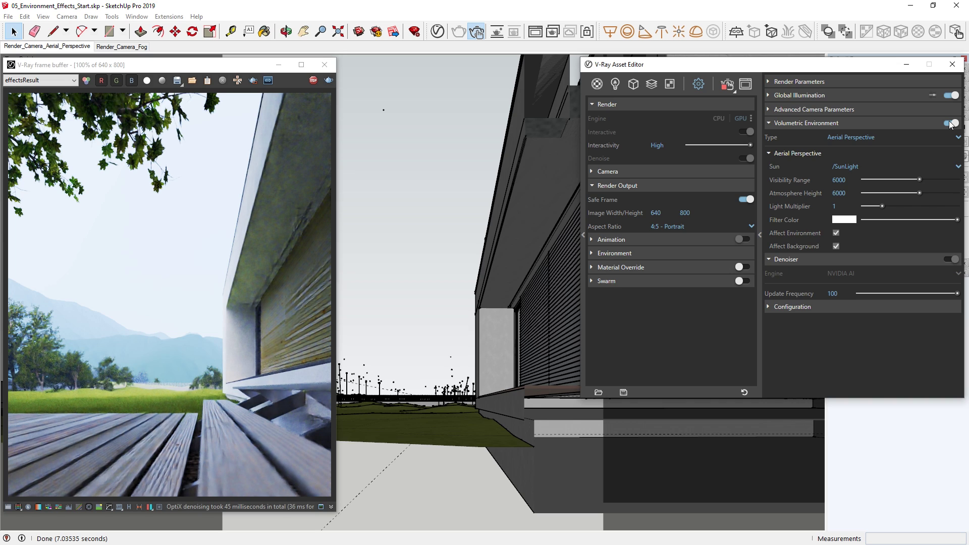
Set Visibility Range to 50000 and render only a region on the image's left side.
double_click(851, 180)
type("50000")
key("Return")
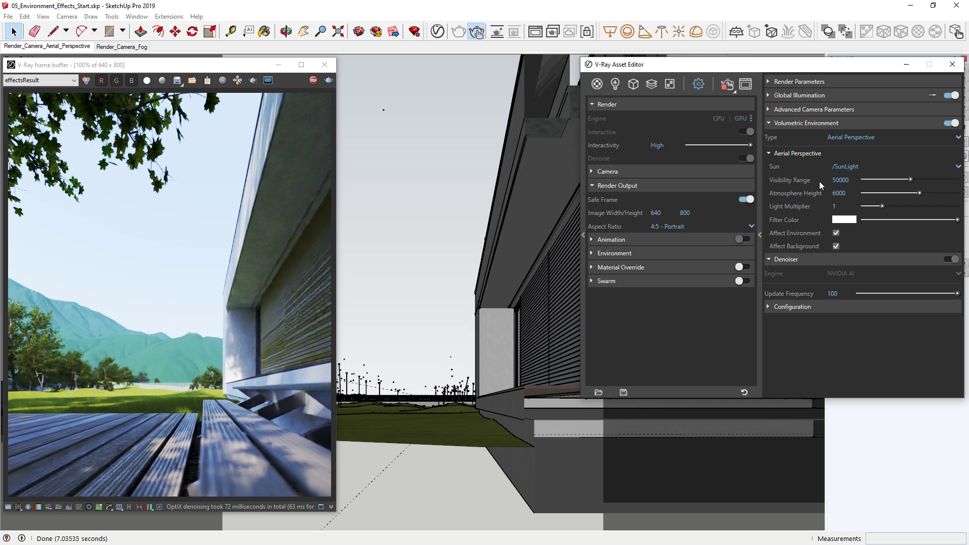
left_click(253, 84)
left_click_drag(8, 93, 94, 508)
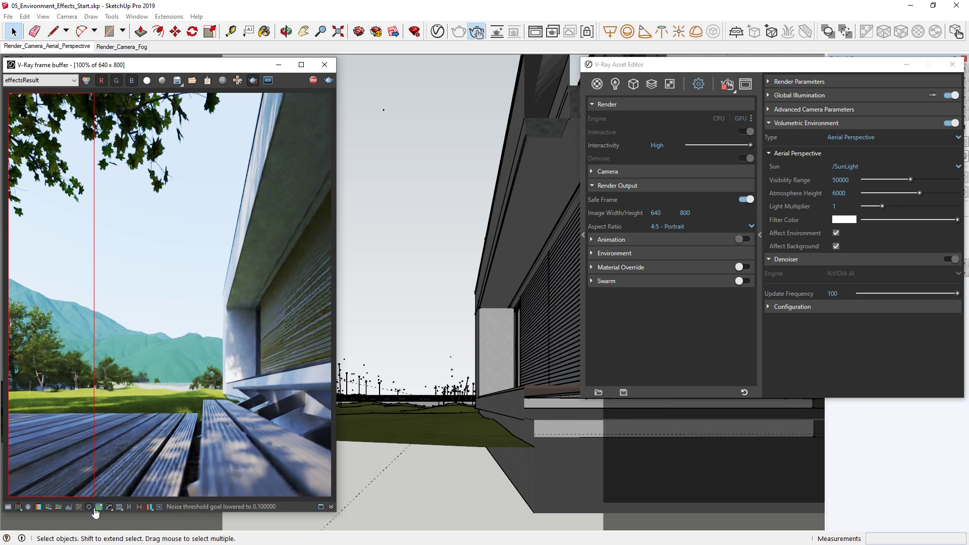
Test a Visibility Range of 15000 on a central strip region, then settle on 5000.
double_click(850, 178)
type("15000")
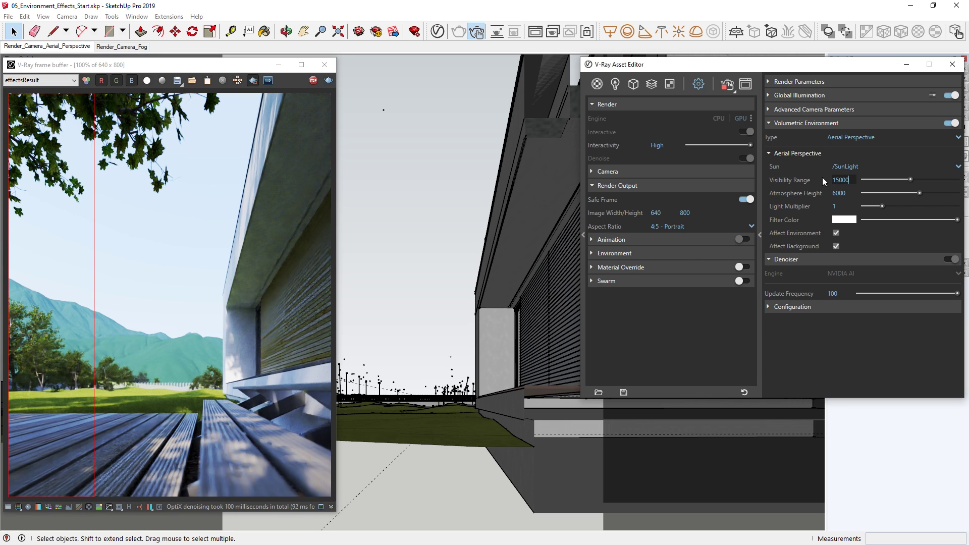
key("Return")
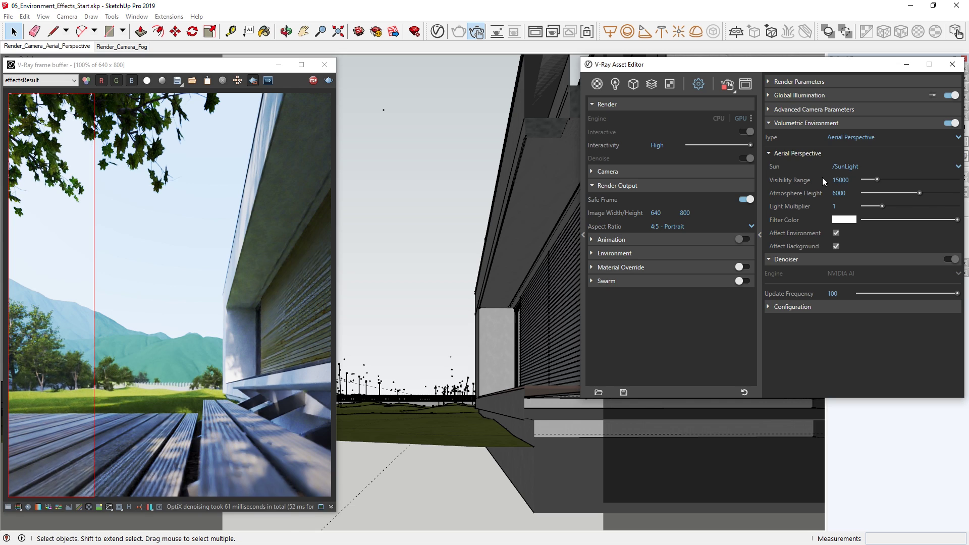
left_click_drag(91, 93, 192, 510)
double_click(854, 180)
type("5000")
key("Return")
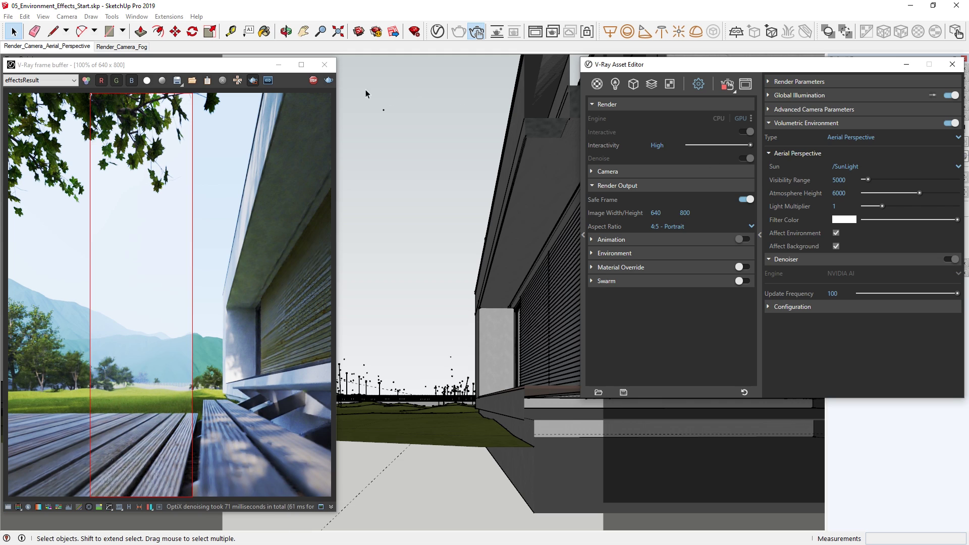
Turn off region rendering and lower the Atmosphere Height to 300.
left_click(255, 81)
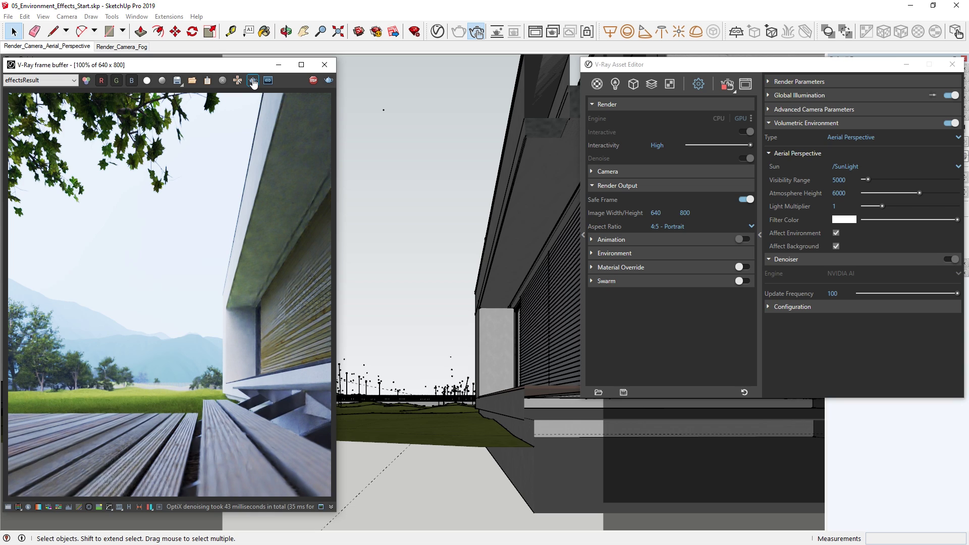
left_click(848, 193)
type("300")
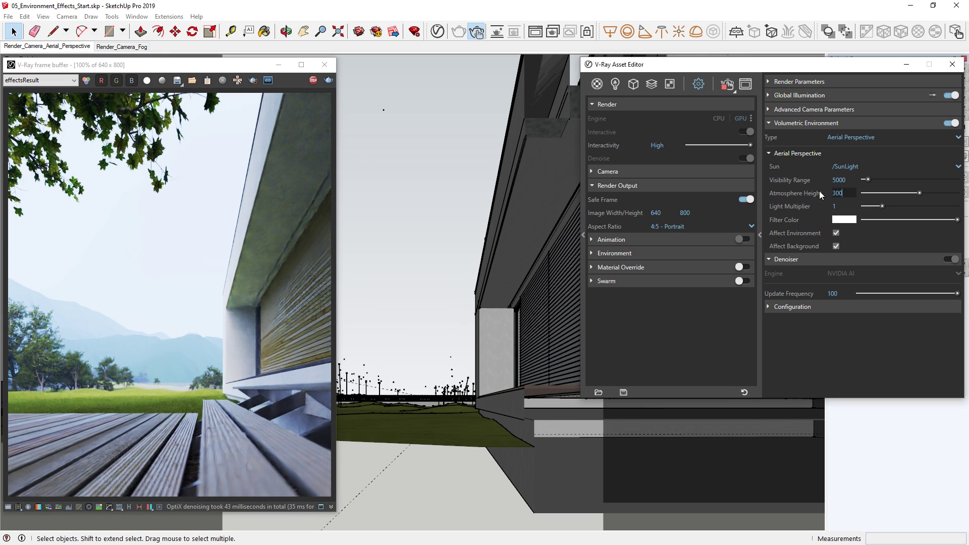
key("Return")
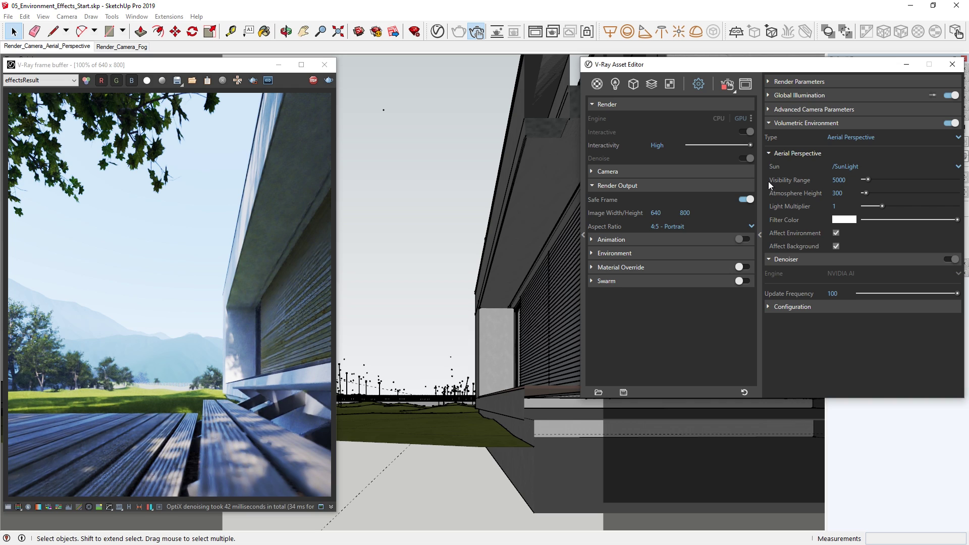
Stop the interactive render and start a 1200 × 1500 production render using the V-Ray Denoiser.
left_click(314, 81)
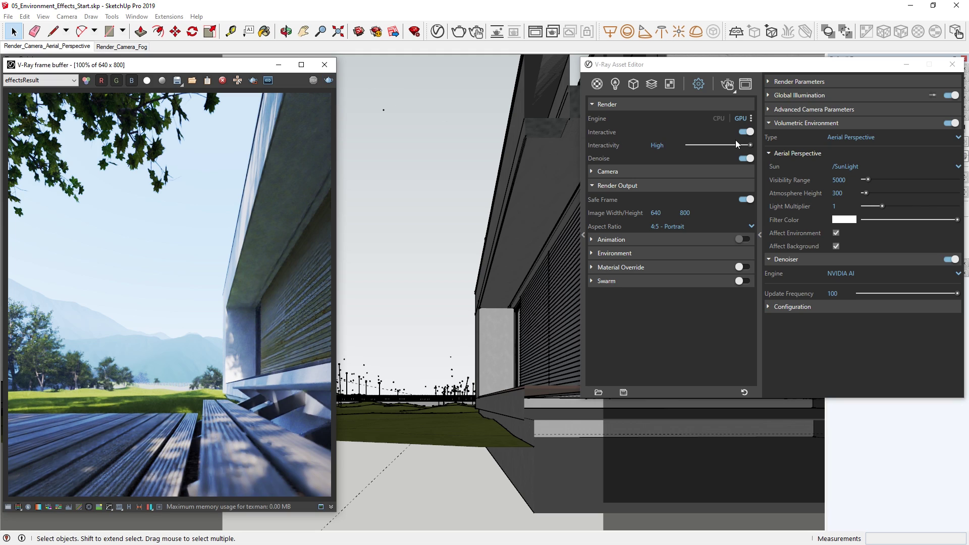
left_click(747, 132)
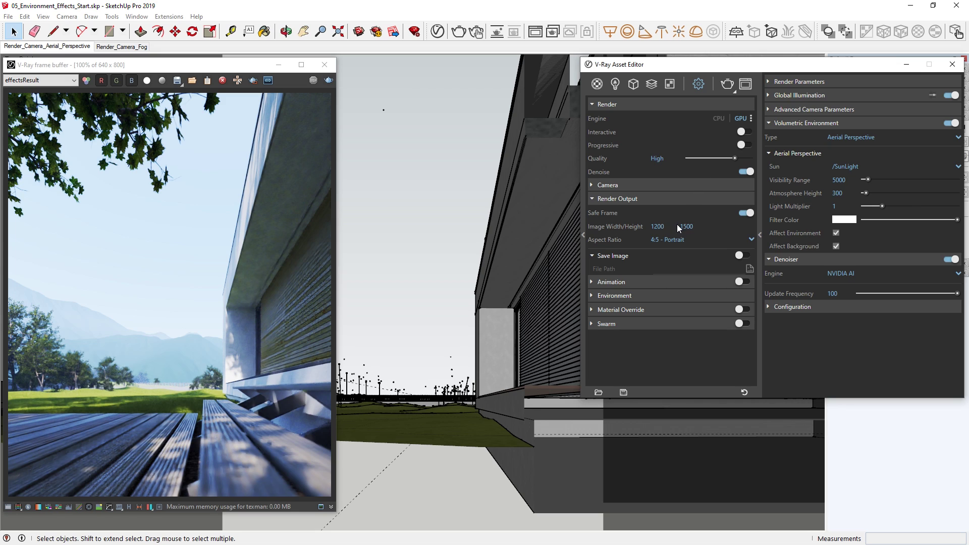
left_click(846, 273)
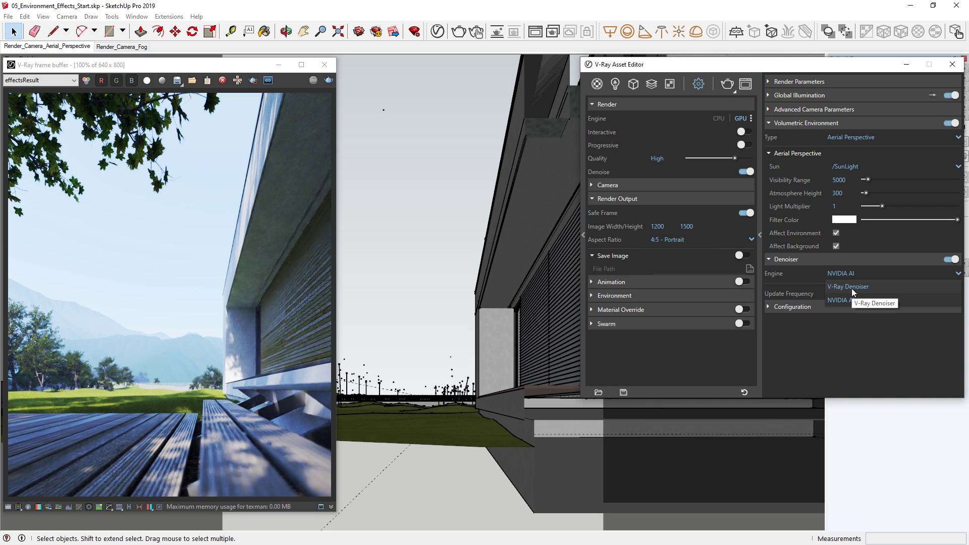
left_click(853, 287)
left_click(727, 85)
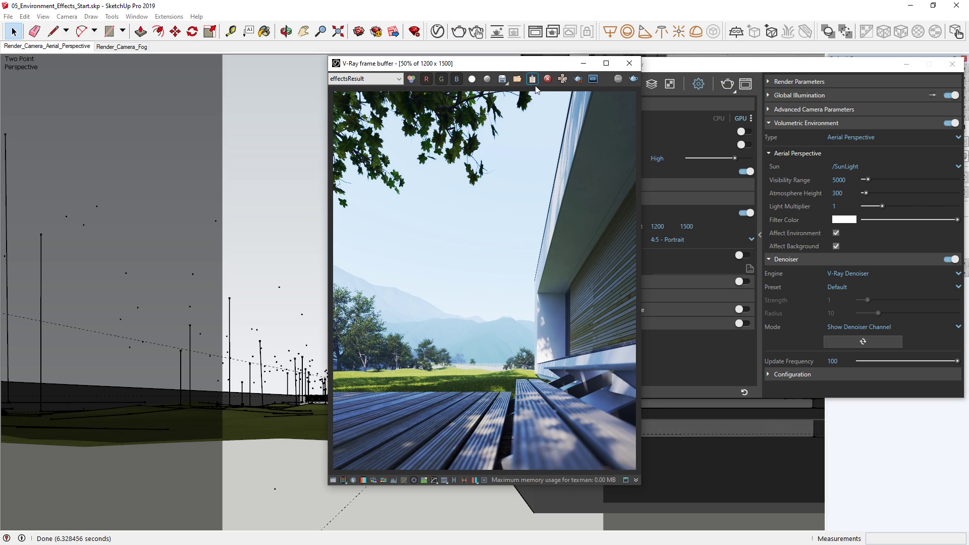
Save the current render channel as the PNG Aerial_Perspective_Render.
left_click(501, 81)
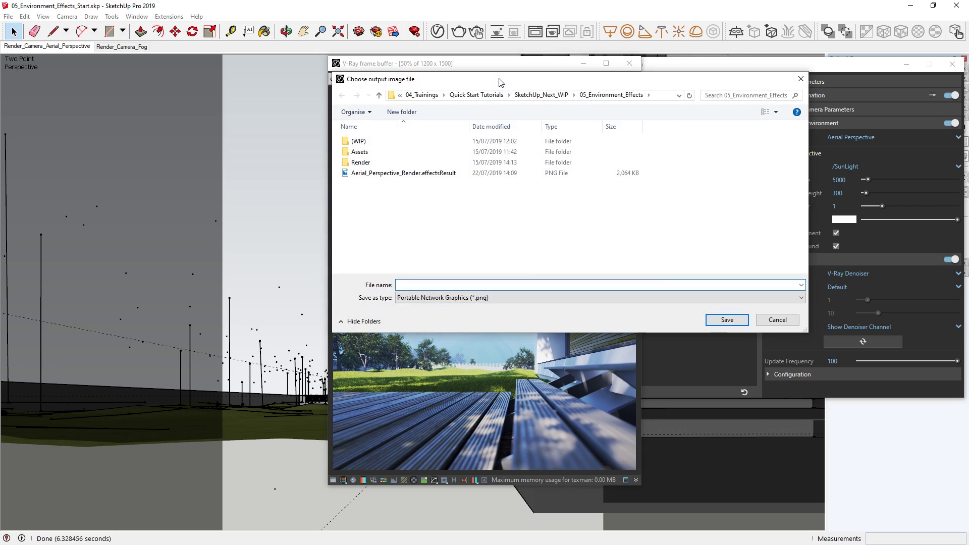
type("Aerial_Perspective_Render")
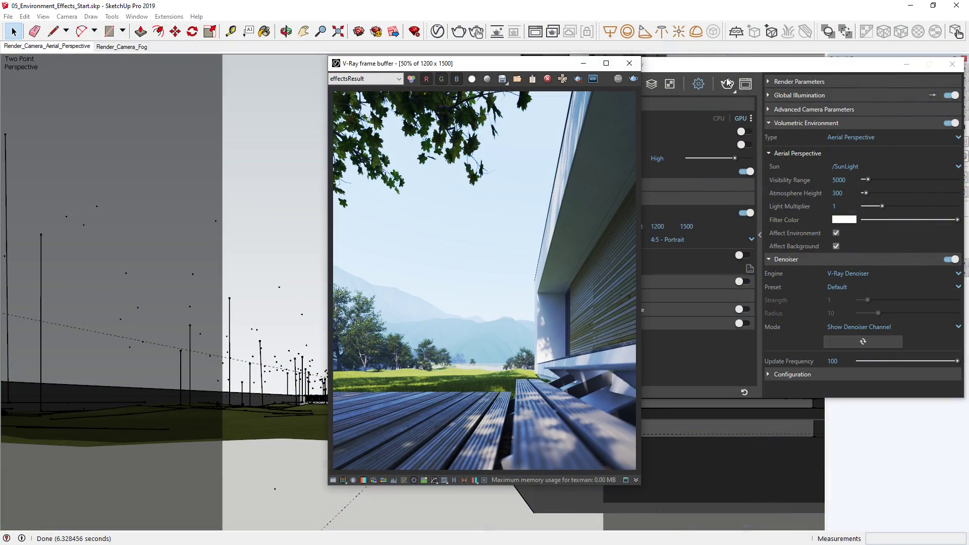
Return to interactive rendering with image height 800 and the NVIDIA AI denoiser engine.
left_click(727, 67)
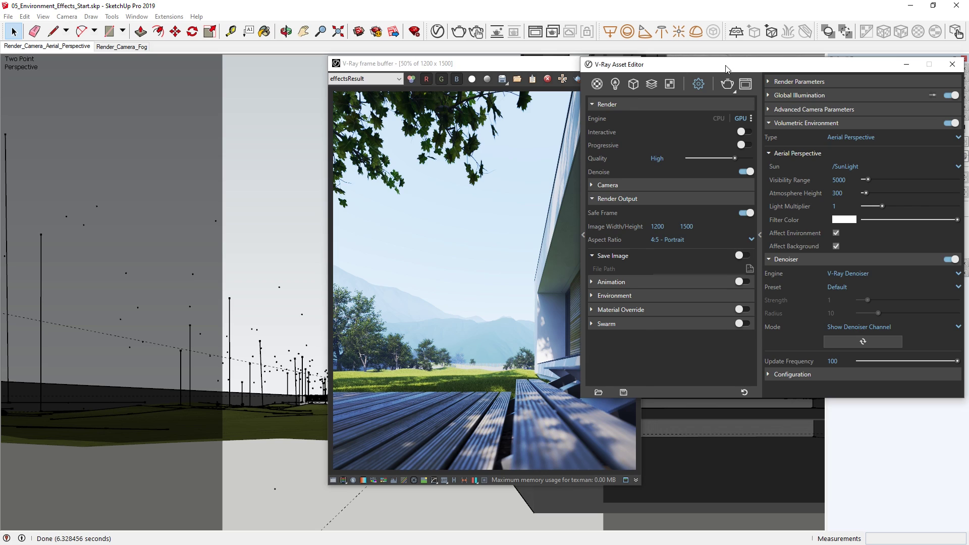
left_click(745, 133)
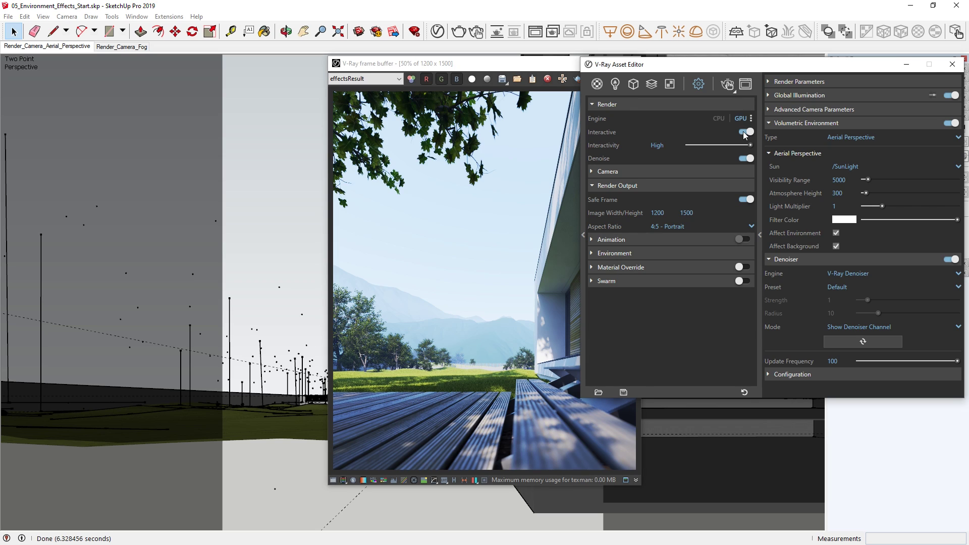
left_click(683, 213)
type("800")
key("Return")
left_click(851, 273)
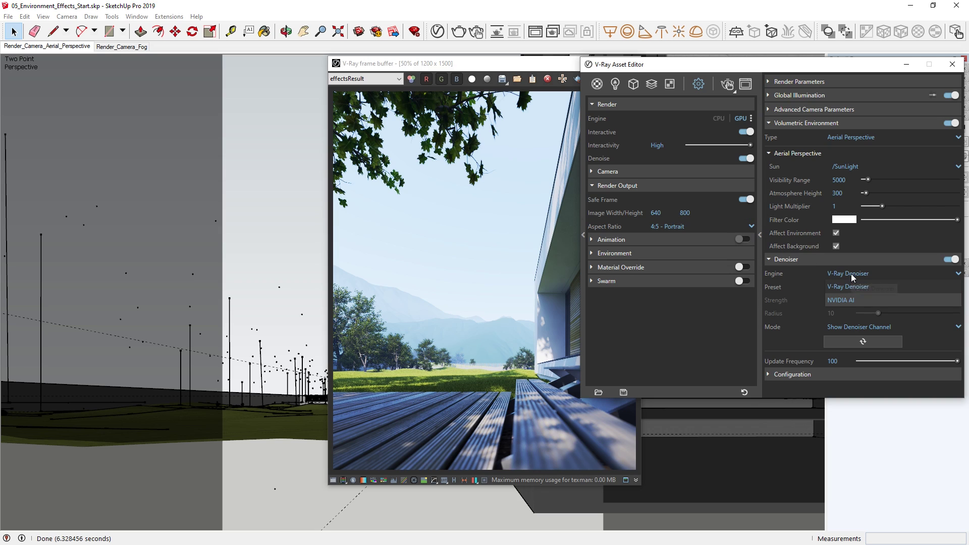
left_click(839, 297)
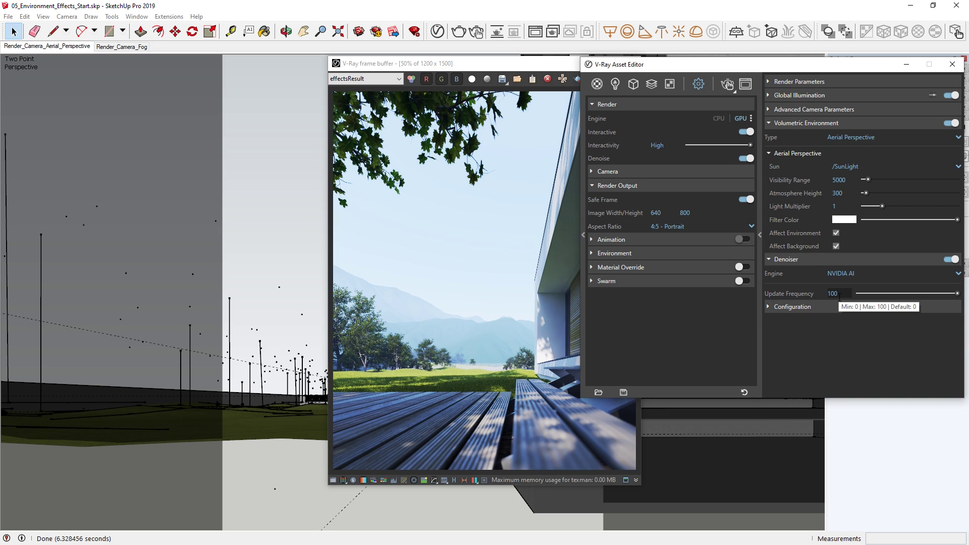
Render an interactive preview from the Render_Camera_Fog scene and move the frame buffer aside.
left_click(135, 47)
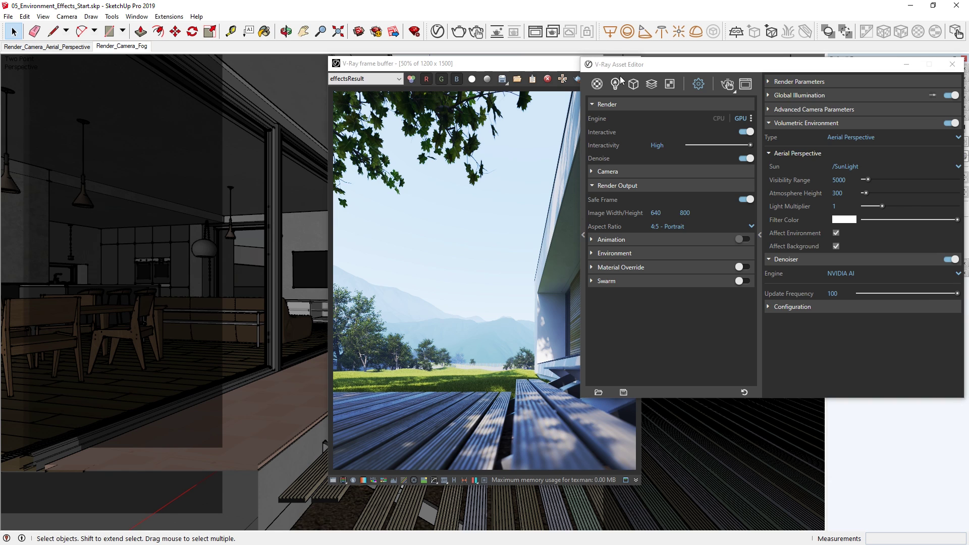
left_click(729, 84)
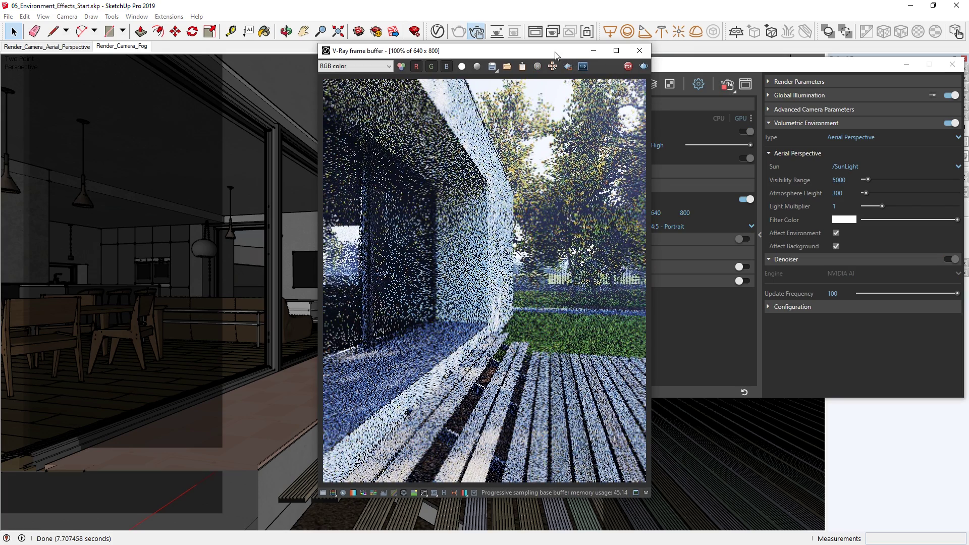
left_click_drag(558, 54, 241, 69)
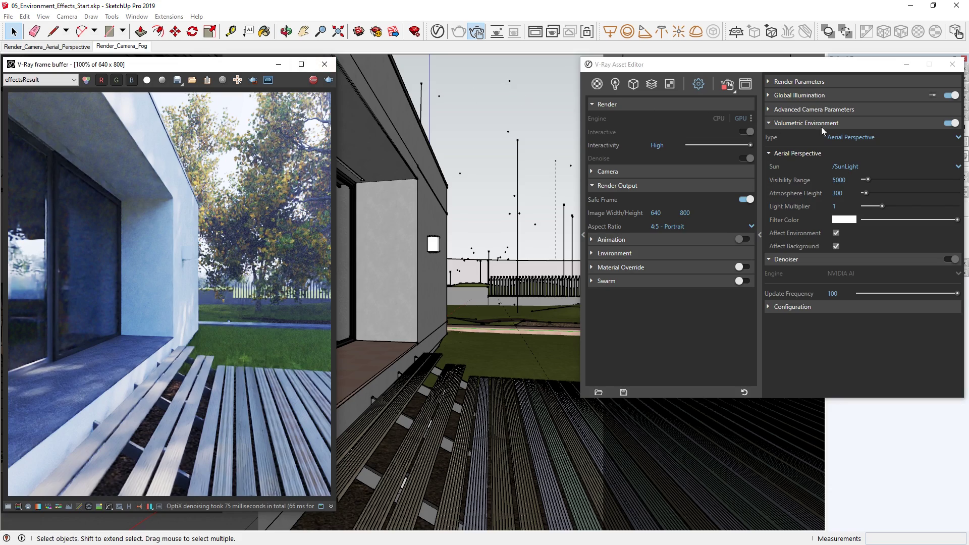
Change the volumetric environment type to Environment Fog with a fog height of 1000.
left_click(862, 134)
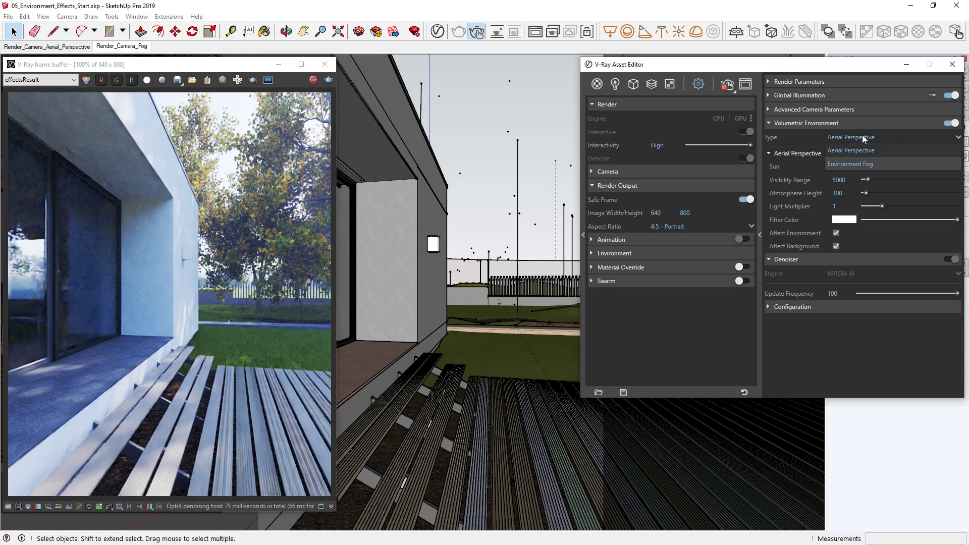
left_click(860, 163)
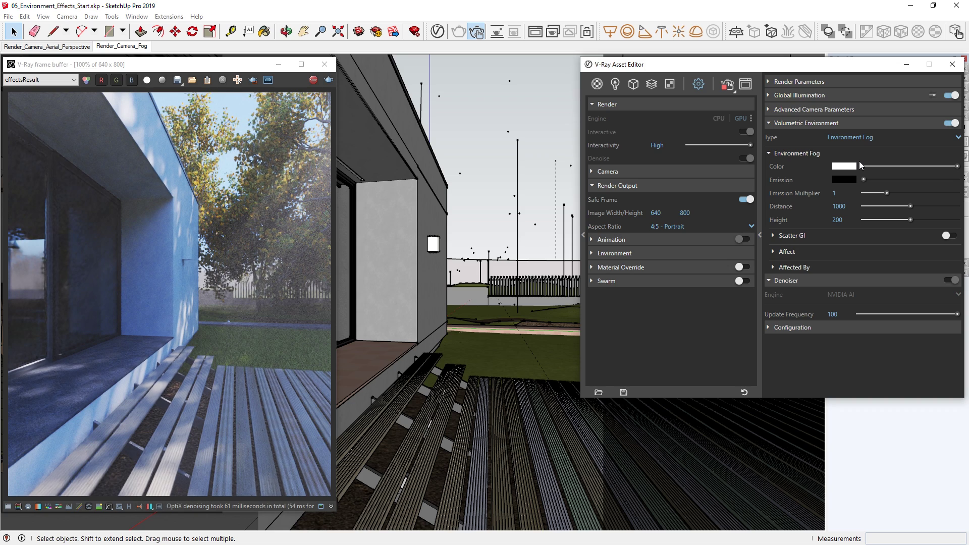
left_click(843, 220)
type("1000")
key("Return")
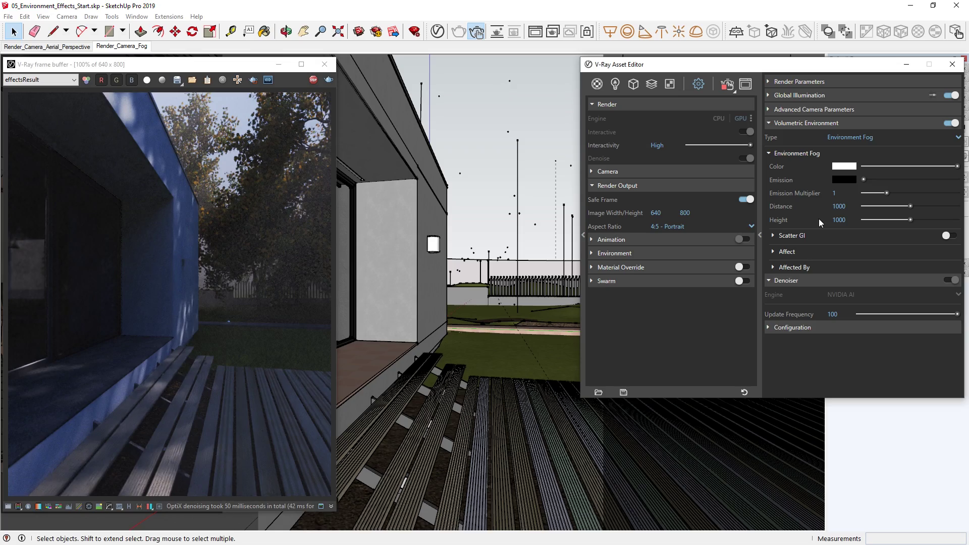
Enable Scatter GI in the Environment Fog settings.
left_click(952, 236)
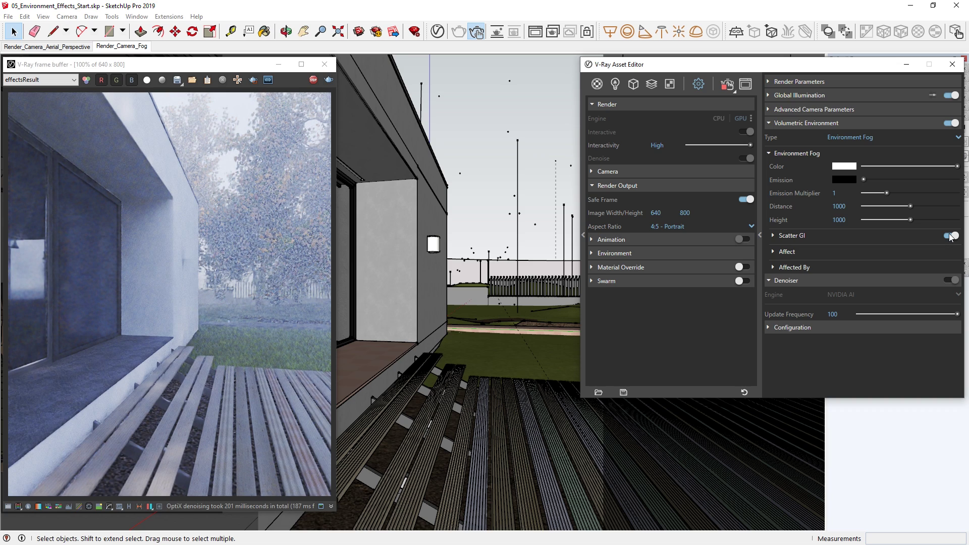
Turn on the Sphere Light_Wall light in the Asset Editor's list of scene lights.
left_click(614, 83)
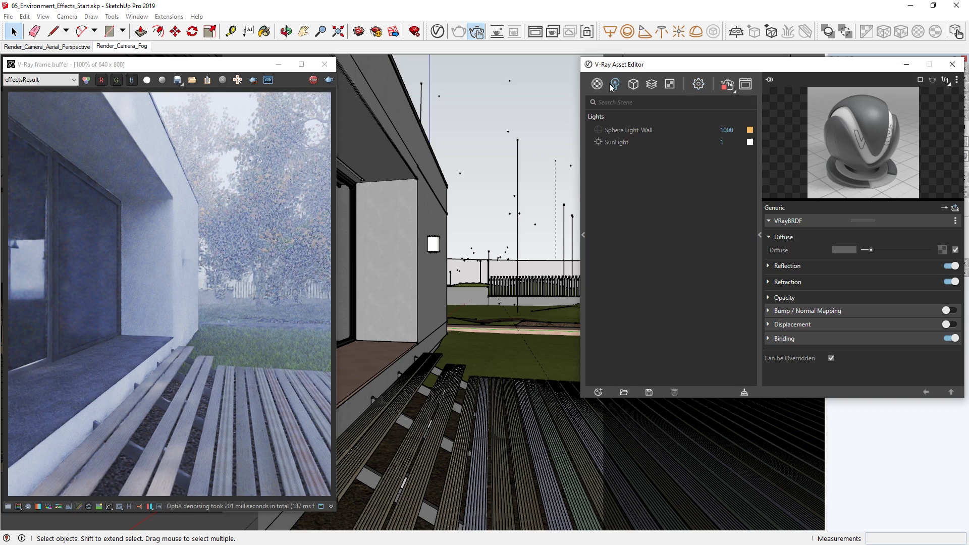
left_click(598, 129)
Stop the interactive render, then start a non-interactive 1200 × 1500 render using V-Ray Denoiser.
left_click(314, 79)
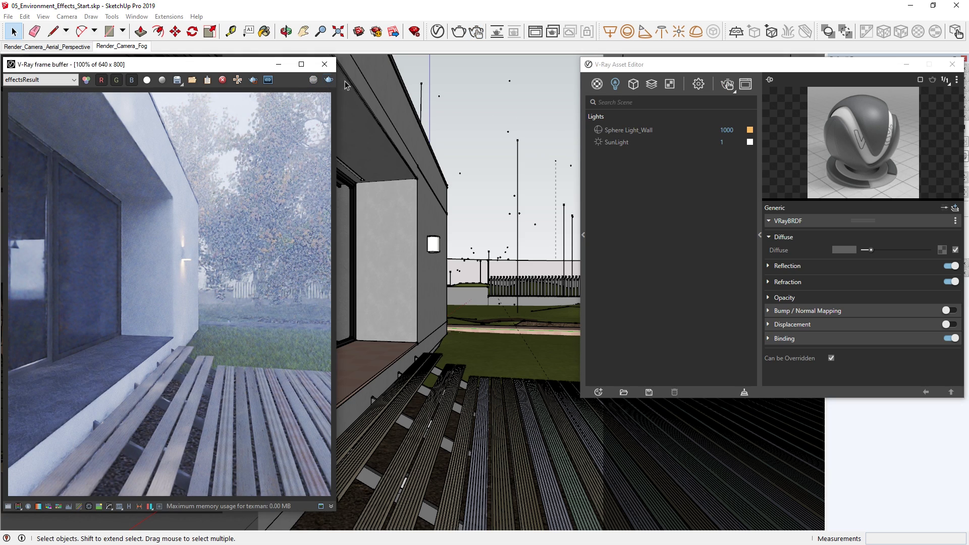
left_click(699, 85)
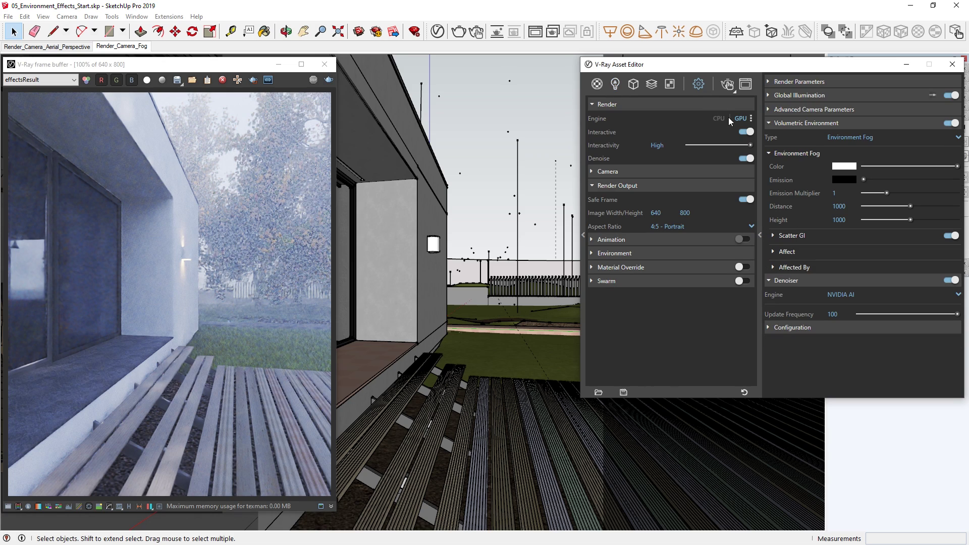
left_click(743, 132)
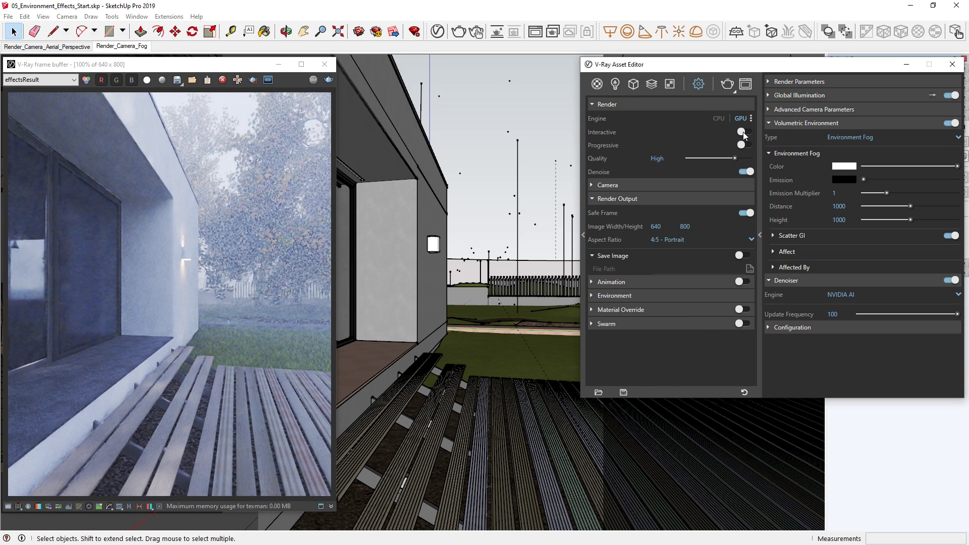
left_click(692, 226)
left_click(842, 295)
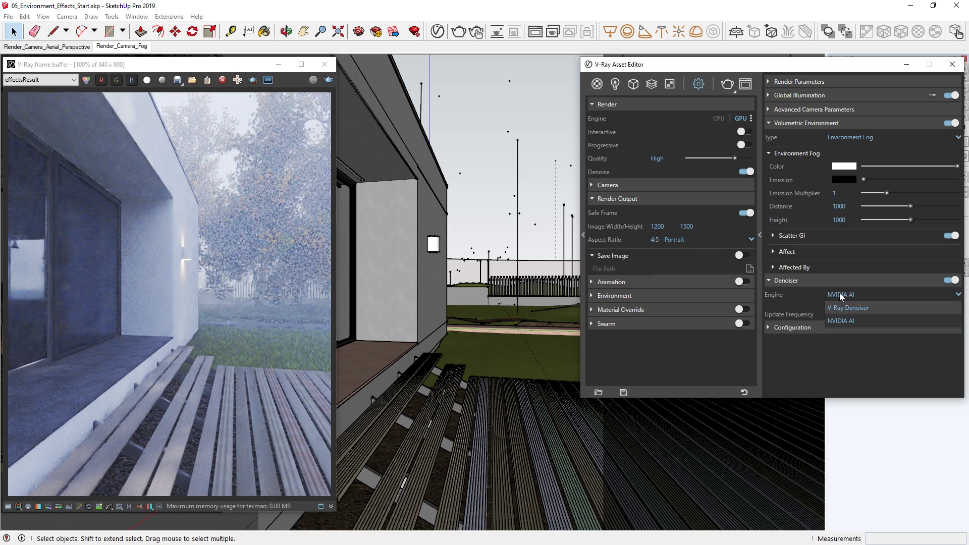
left_click(848, 307)
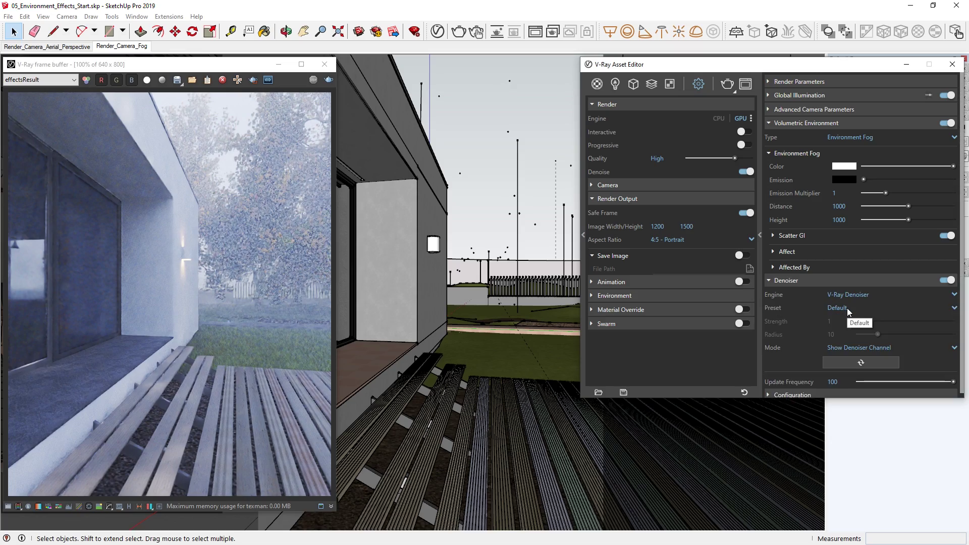
left_click(731, 84)
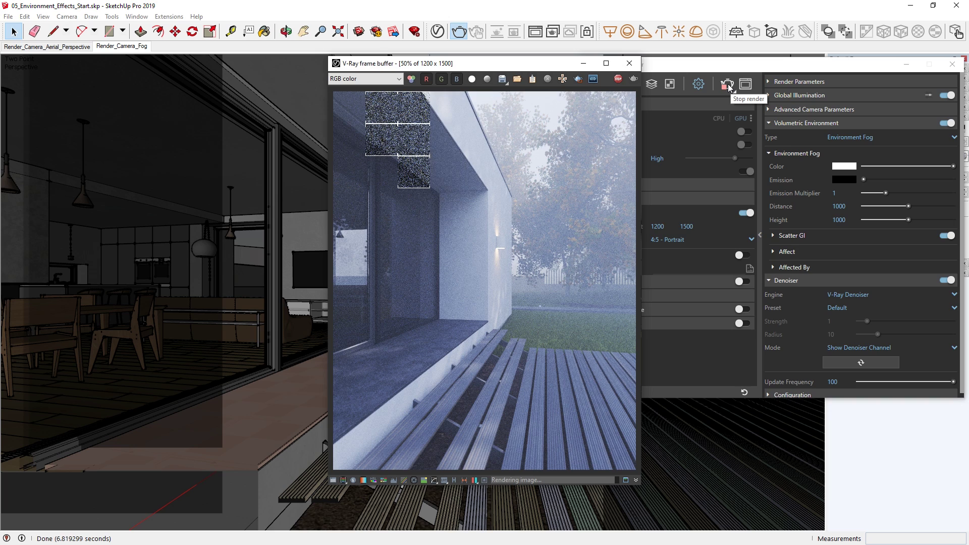
Save the frame buffer render as the PNG file 'Environmental_Fog_Render'.
left_click(503, 78)
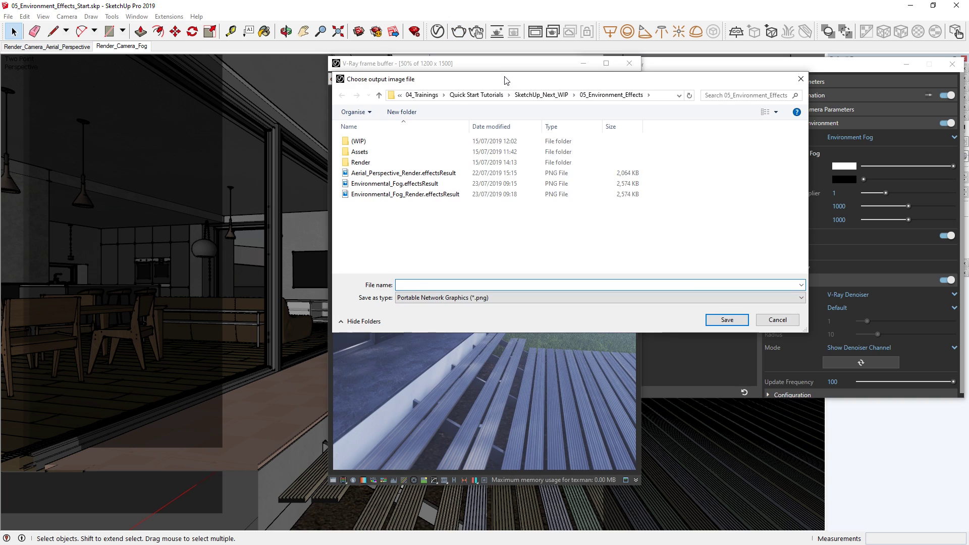
type("Environmental_Fo")
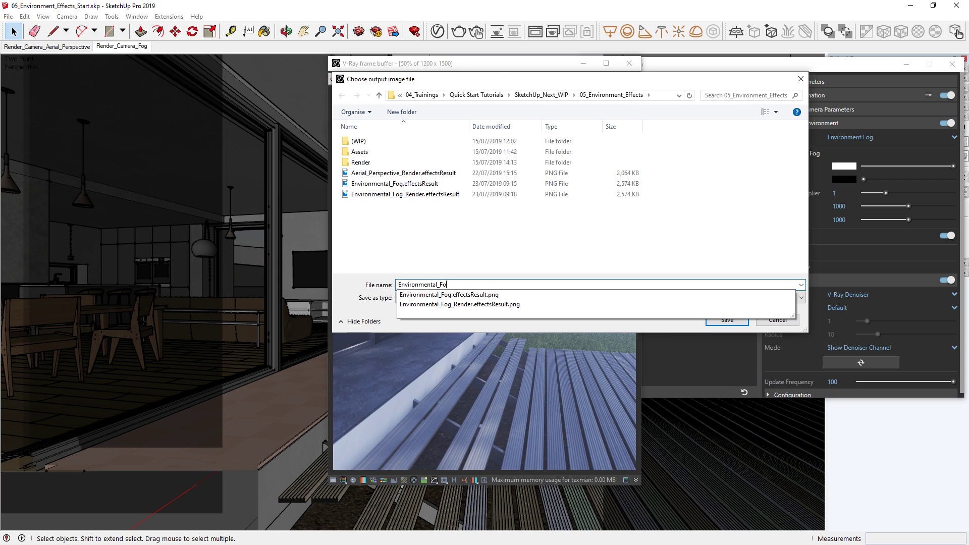
type("g_Render")
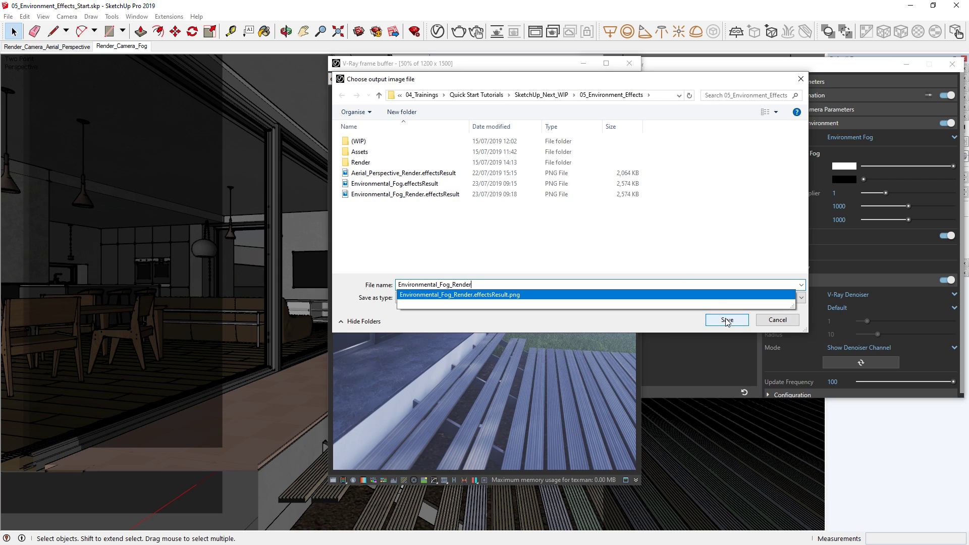
left_click(726, 320)
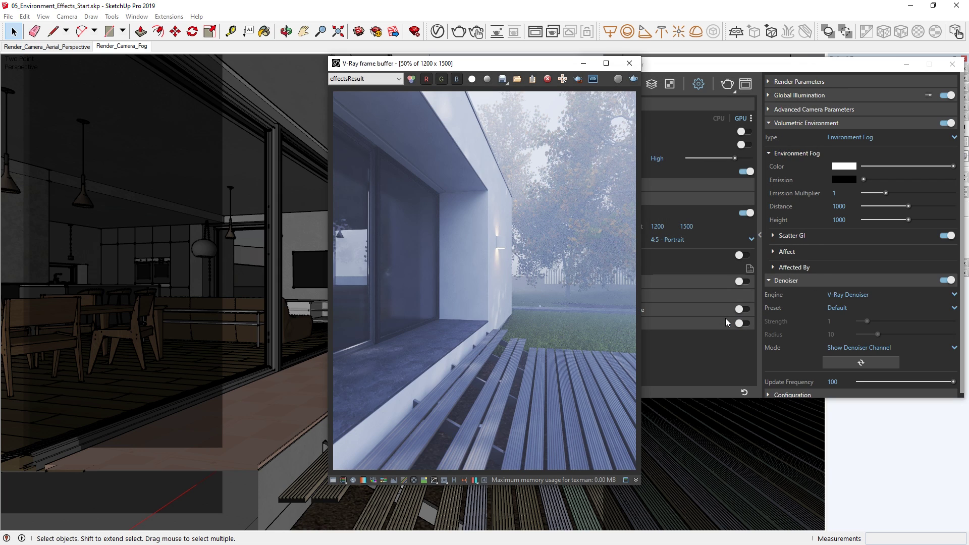